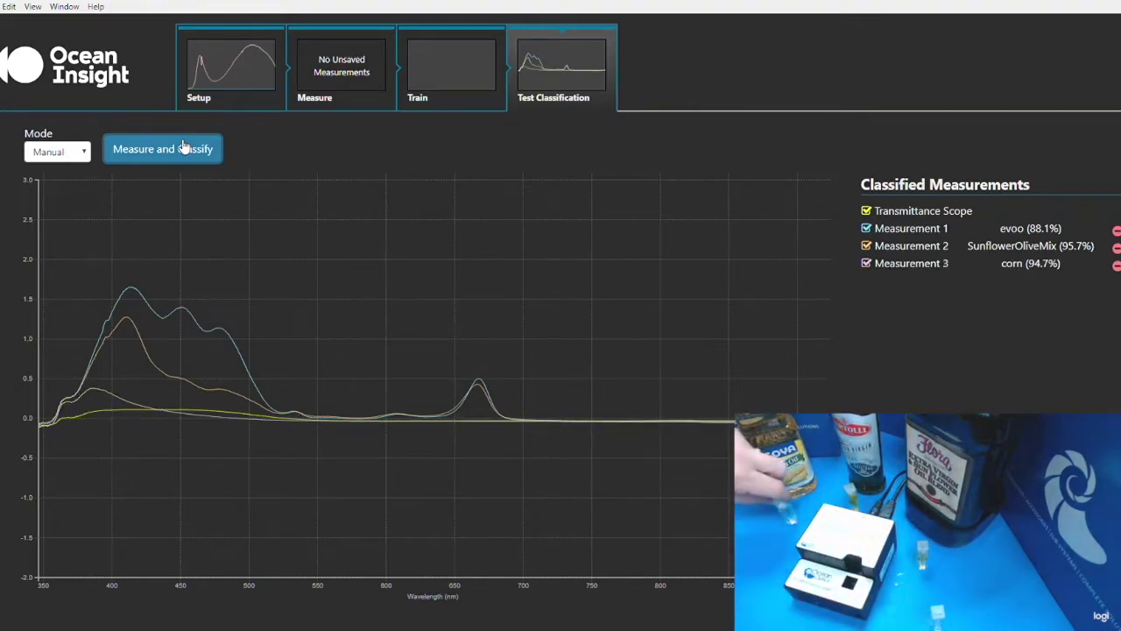
Measure and classify successive samples, adding Trichlorfon, Thiram and Acetamiprid results to the list.
{"action": "left_click", "coordinate": [179, 151]}
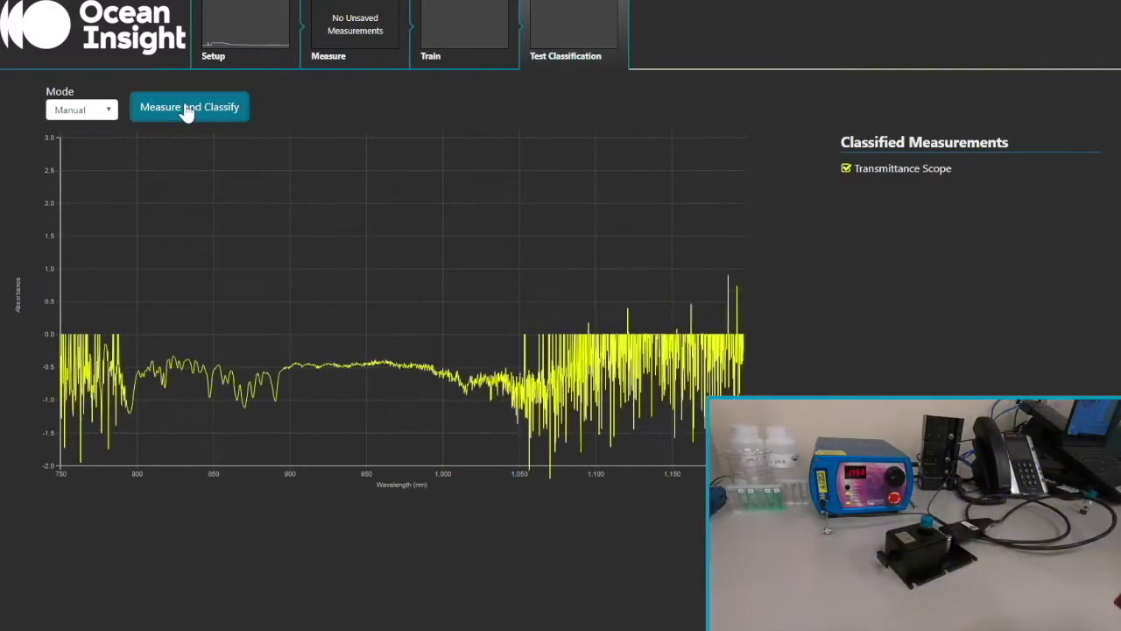
{"action": "left_click", "coordinate": [187, 107]}
{"action": "left_click", "coordinate": [187, 107]}
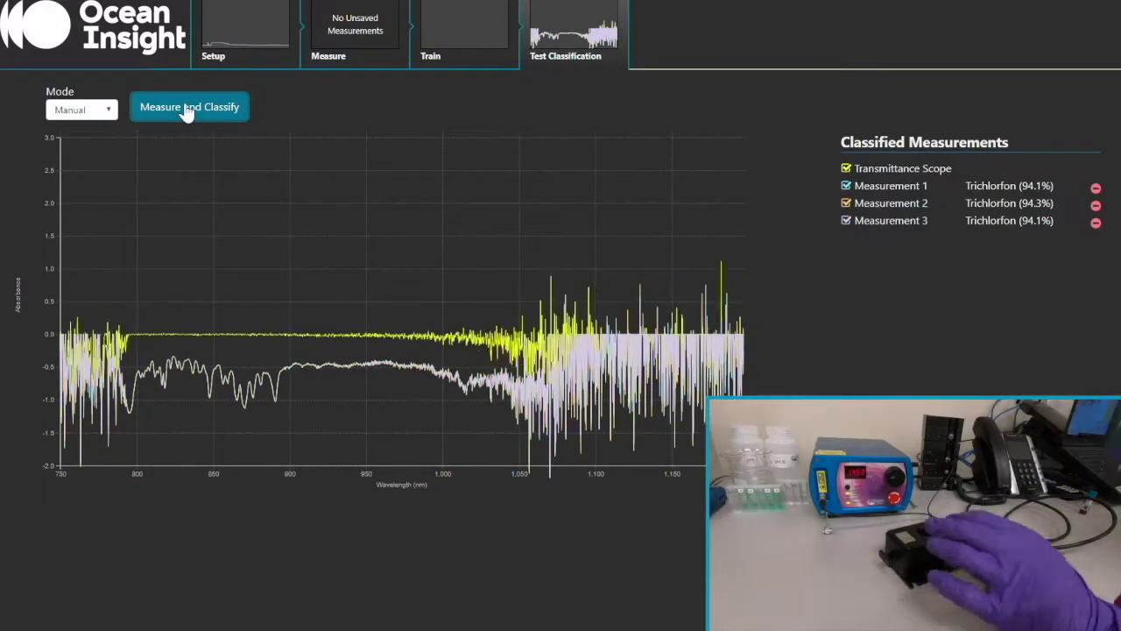
{"action": "left_click", "coordinate": [187, 107]}
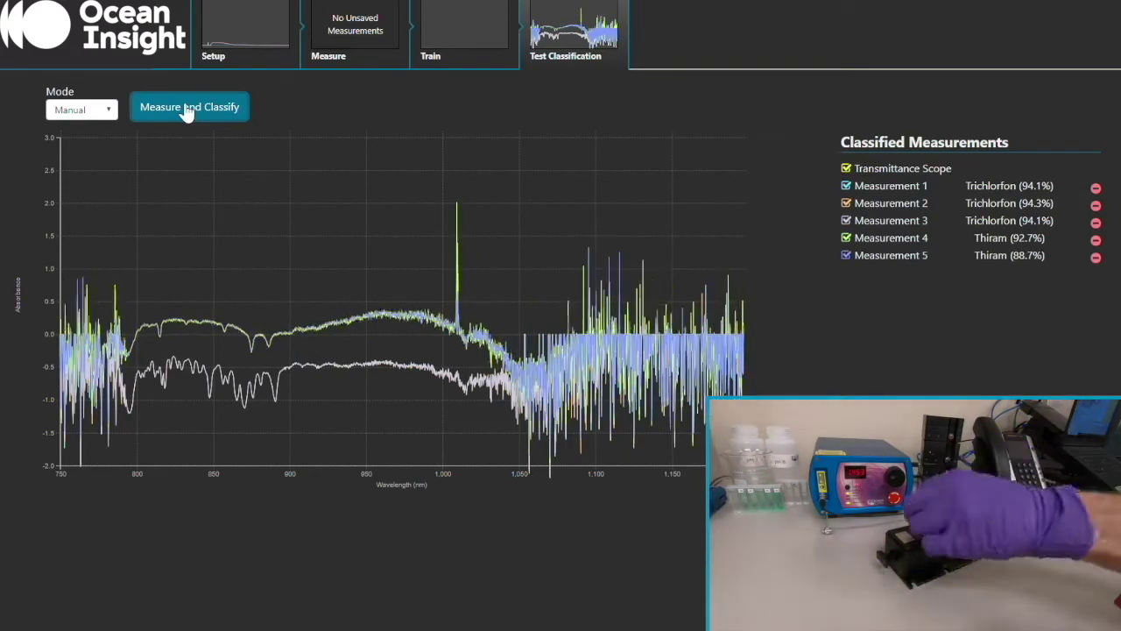
{"action": "left_click", "coordinate": [187, 107]}
{"action": "left_click", "coordinate": [186, 106]}
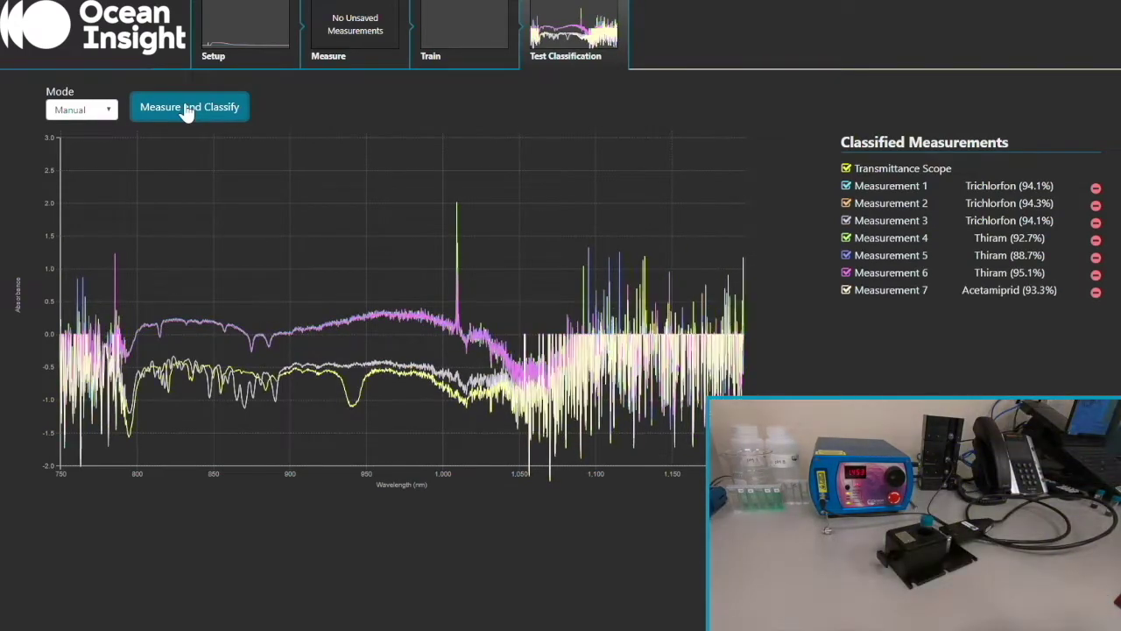
{"action": "left_click", "coordinate": [187, 107]}
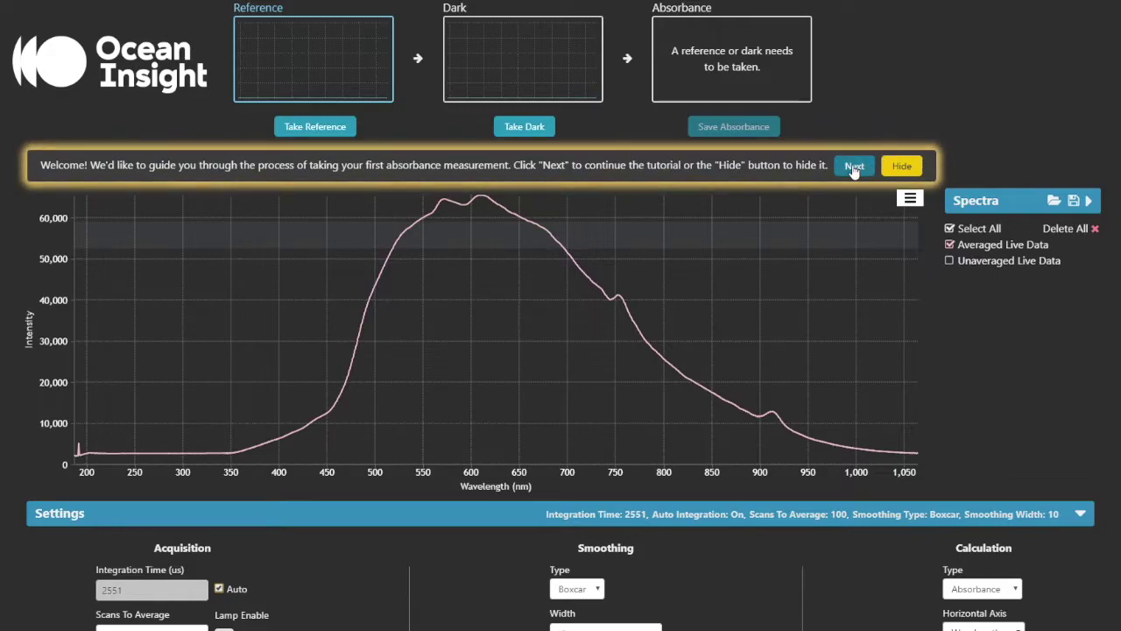
Advance the tutorial past the lamp check and reference placement, then save a reference spectrum.
{"action": "left_click", "coordinate": [854, 167]}
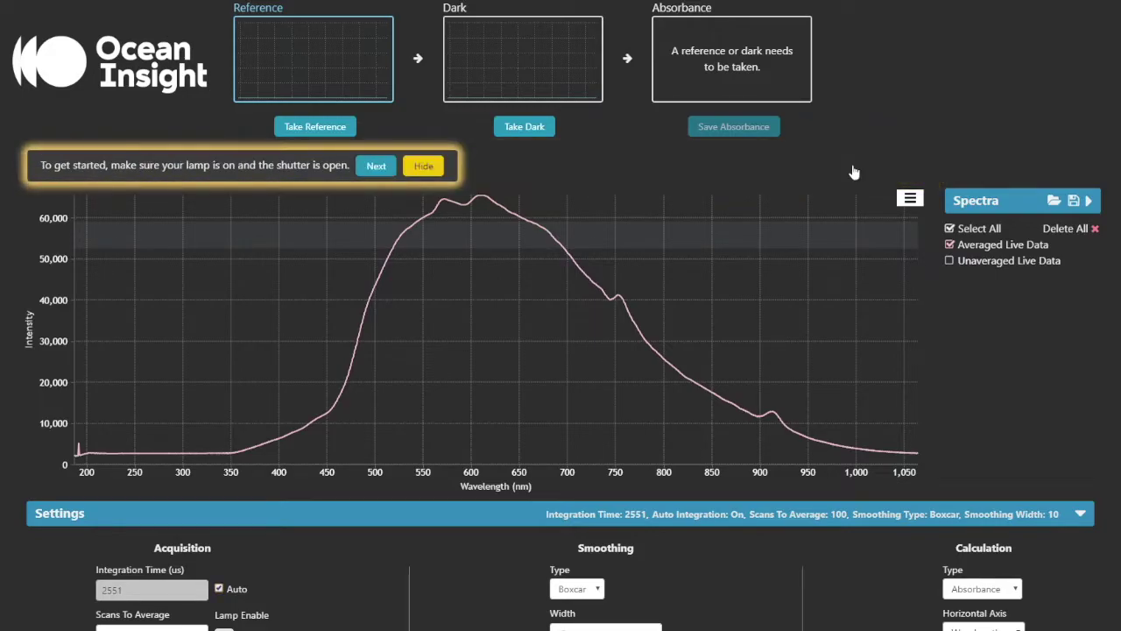
{"action": "left_click", "coordinate": [374, 174]}
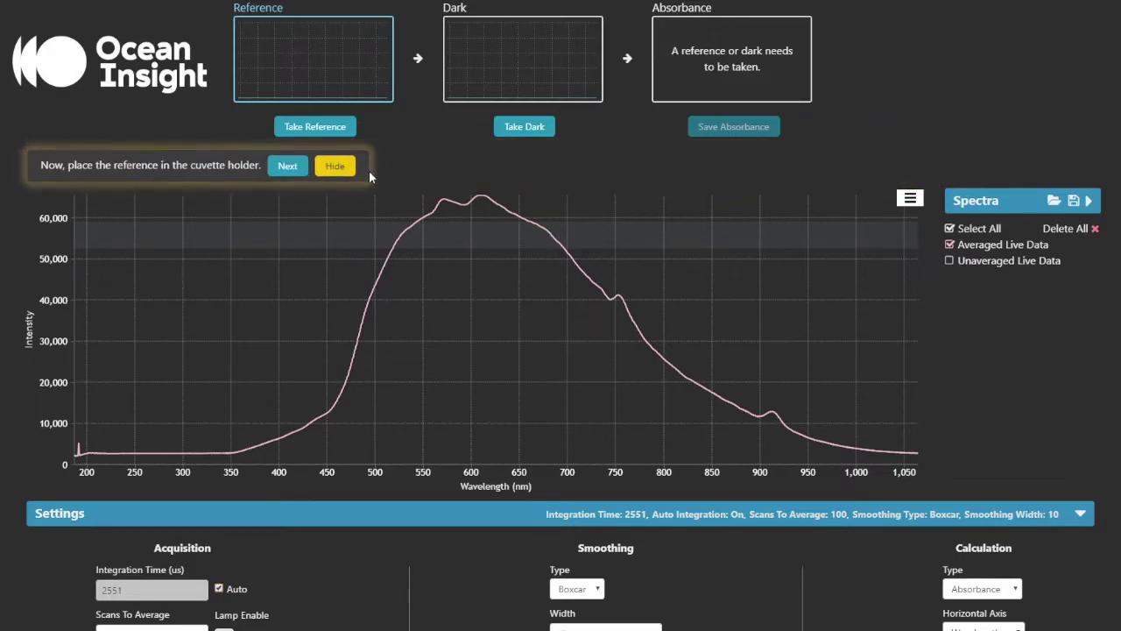
{"action": "left_click", "coordinate": [289, 167]}
{"action": "left_click", "coordinate": [304, 136]}
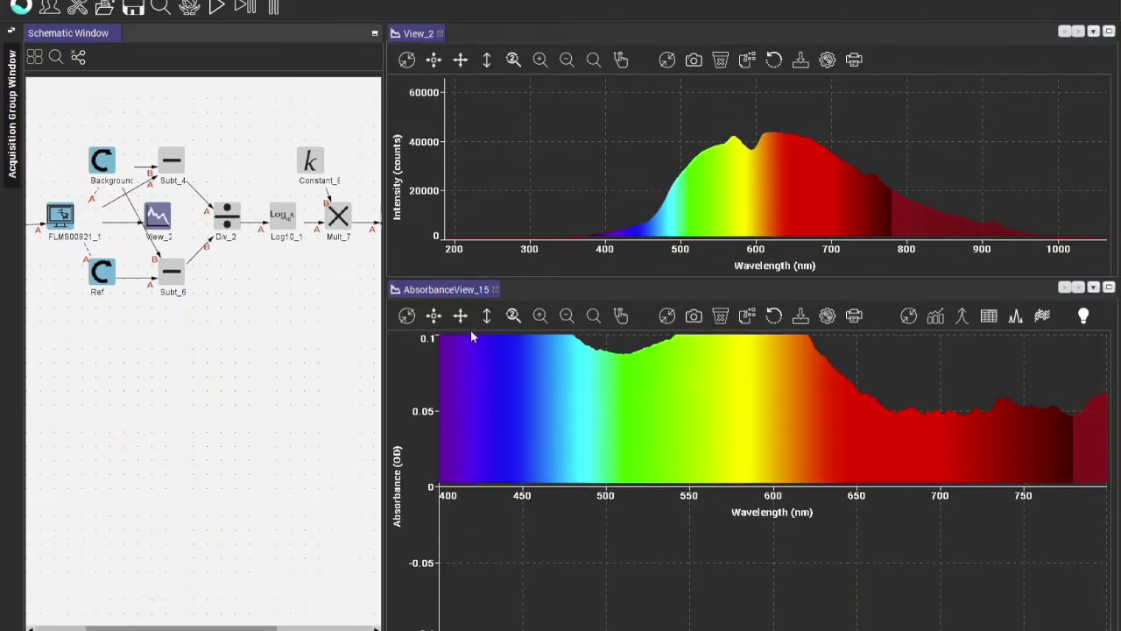
Add a Subrange node and an Integral node after the absorbance calculation in the schematic.
{"action": "right_click", "coordinate": [211, 284]}
{"action": "mouse_move", "coordinate": [355, 375]}
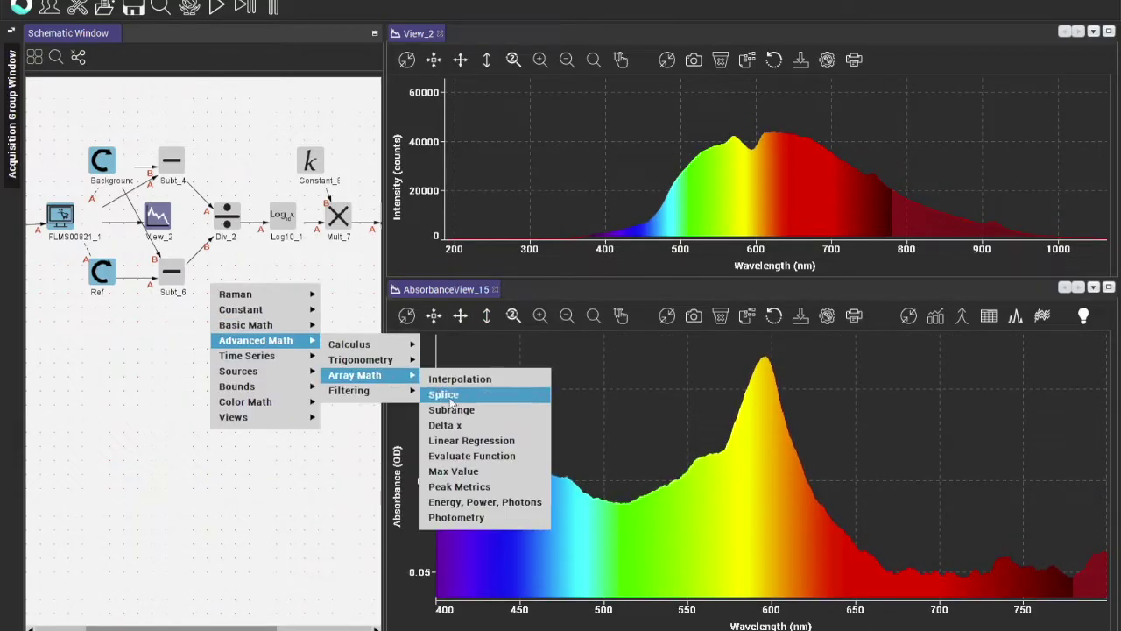
{"action": "left_click", "coordinate": [450, 399]}
{"action": "right_click", "coordinate": [286, 350]}
{"action": "left_click", "coordinate": [522, 405]}
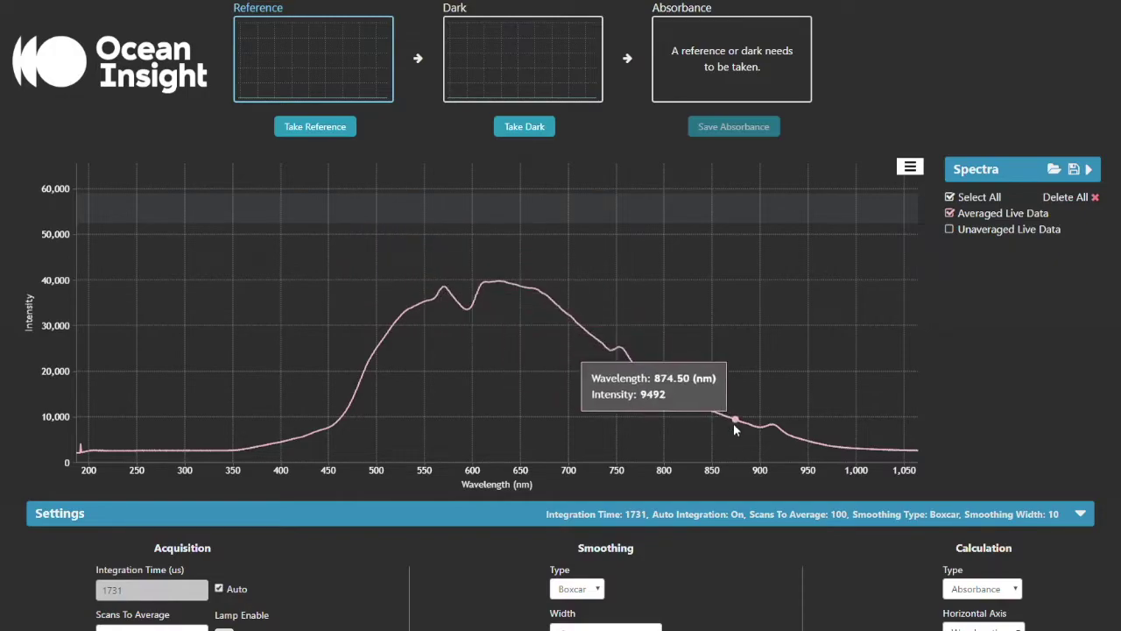
{"action": "left_click", "coordinate": [1083, 516]}
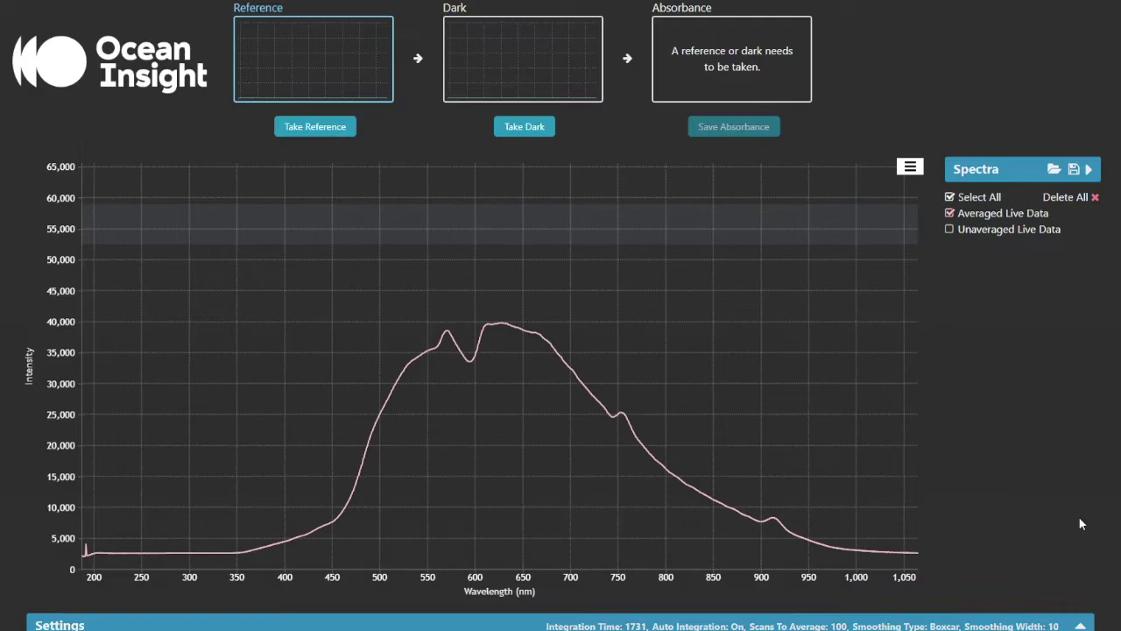
{"action": "left_click", "coordinate": [1081, 625]}
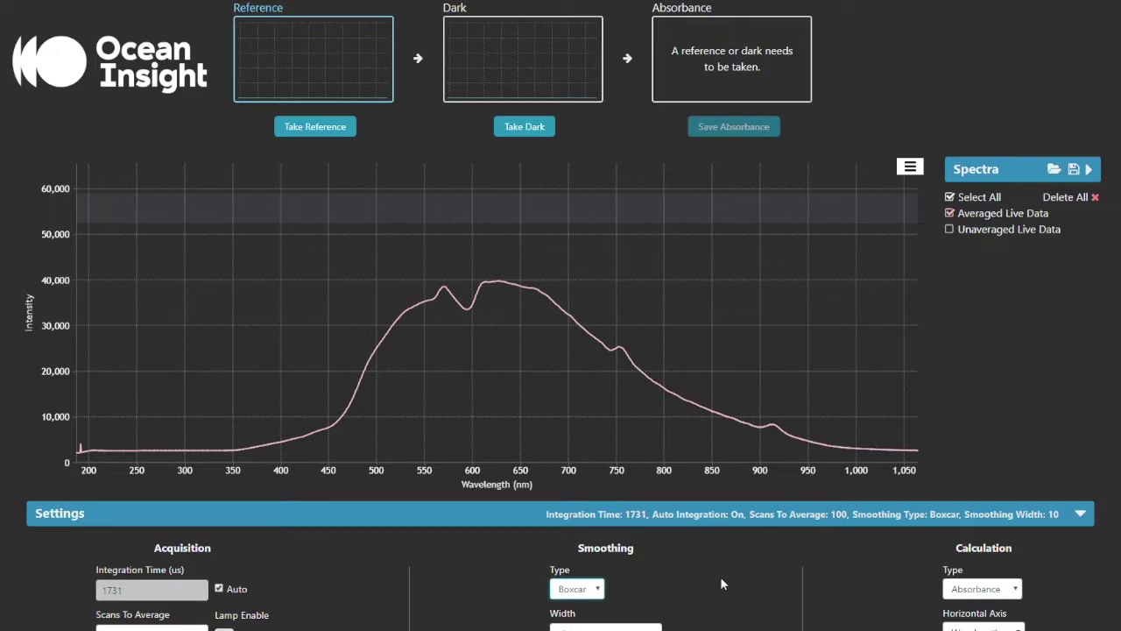
Store a reference and a dark, then switch the calculation type to Transmission.
{"action": "left_click", "coordinate": [307, 125]}
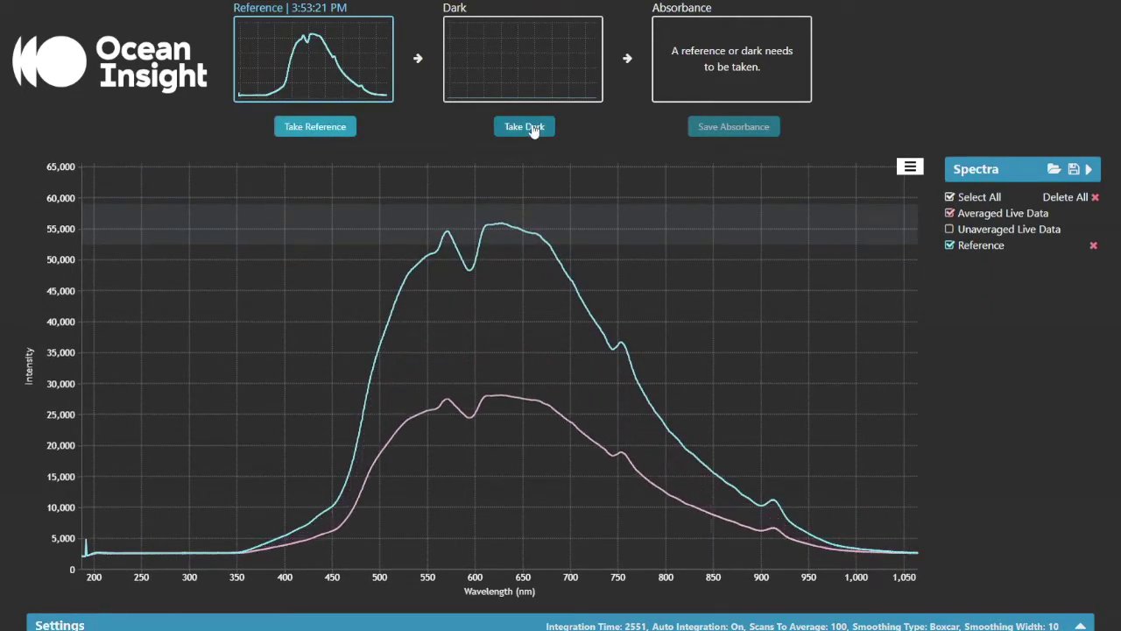
{"action": "left_click", "coordinate": [530, 128]}
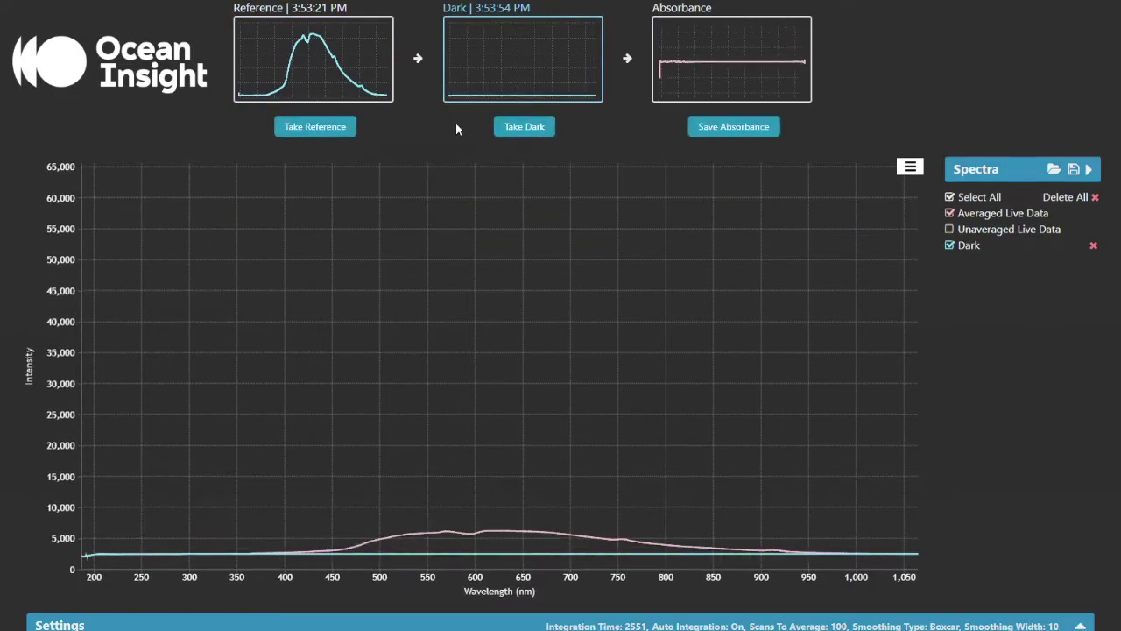
{"action": "left_click", "coordinate": [717, 69]}
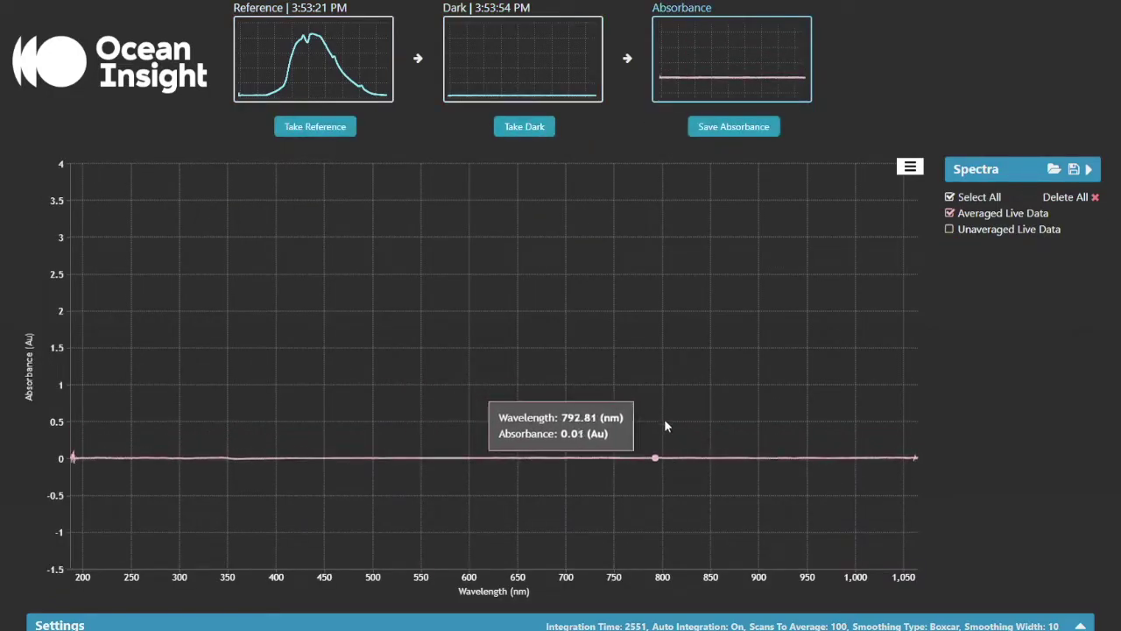
{"action": "left_click", "coordinate": [1083, 626]}
{"action": "left_click", "coordinate": [1001, 549]}
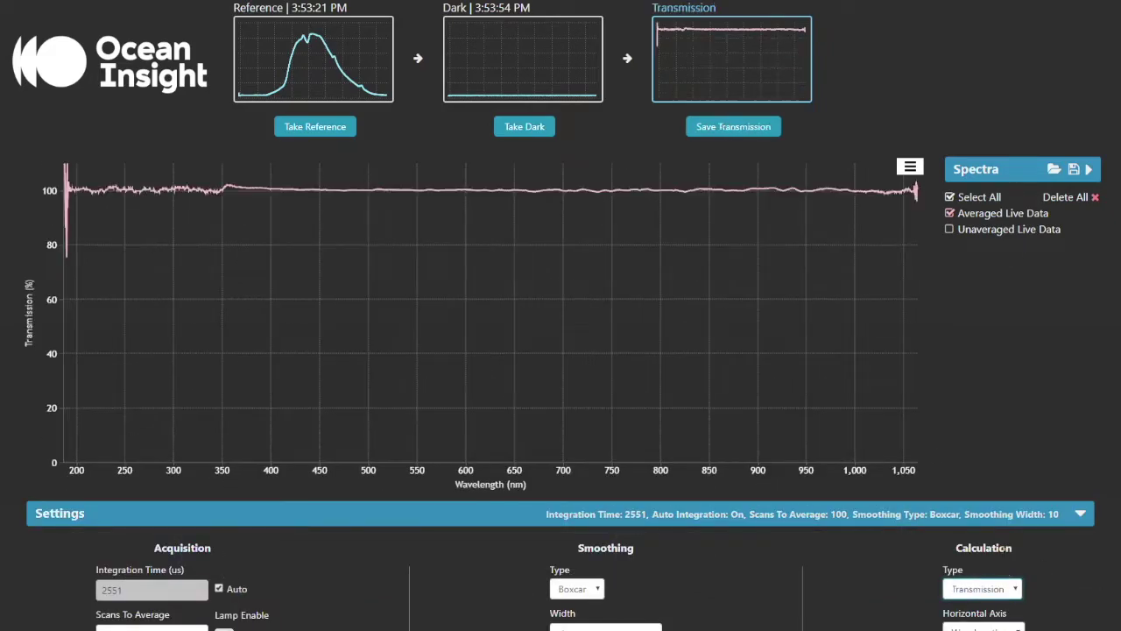
{"action": "mouse_move", "coordinate": [373, 190]}
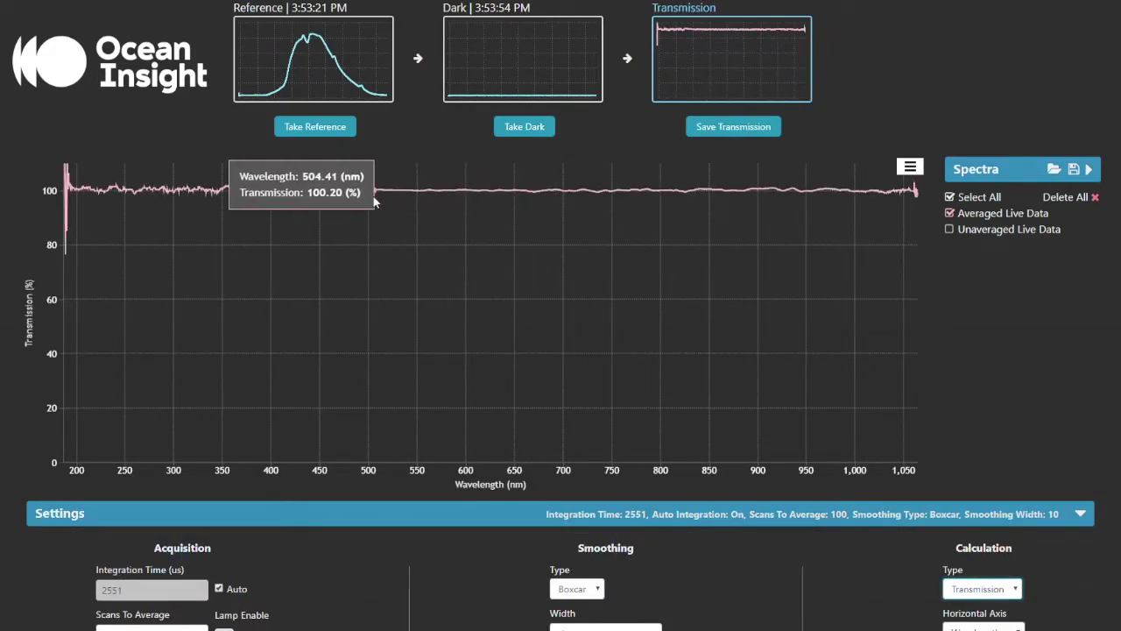
Step the calculation type through Reflectance back to Absorbance, checking the reference spectrum along the way.
{"action": "key", "text": "Down"}
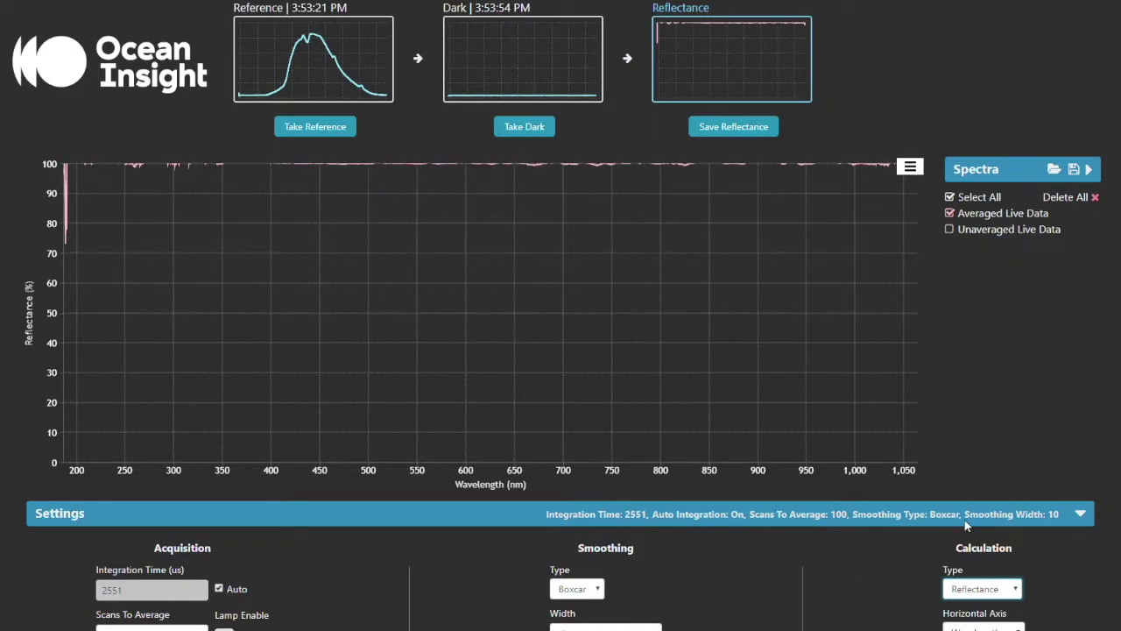
{"action": "key", "text": "Down"}
{"action": "left_click", "coordinate": [1092, 174]}
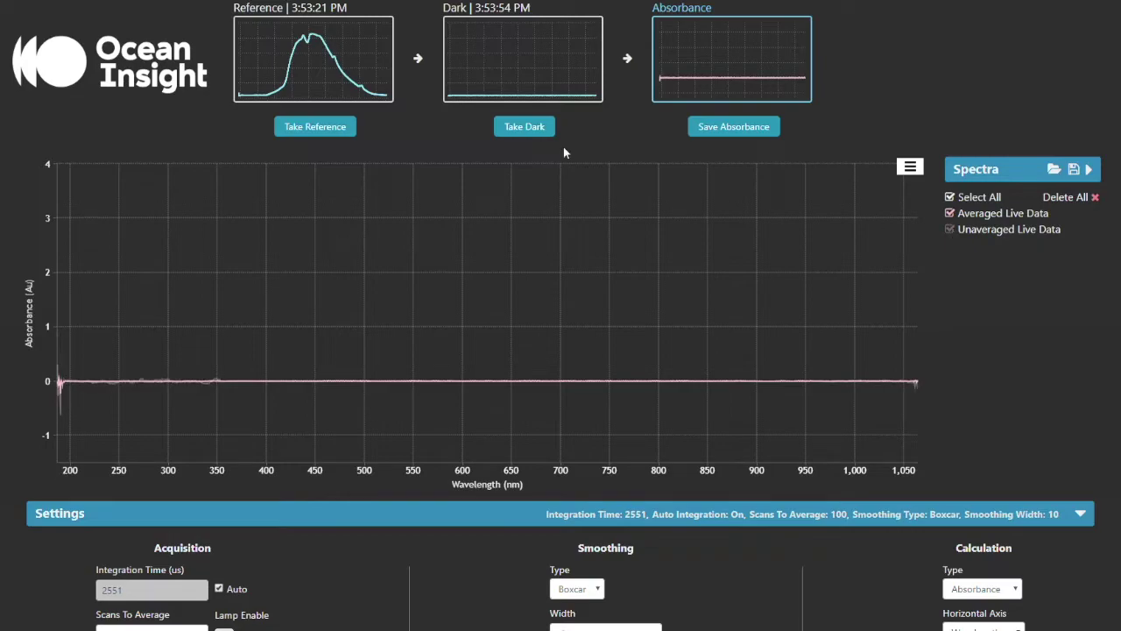
{"action": "left_click", "coordinate": [332, 69]}
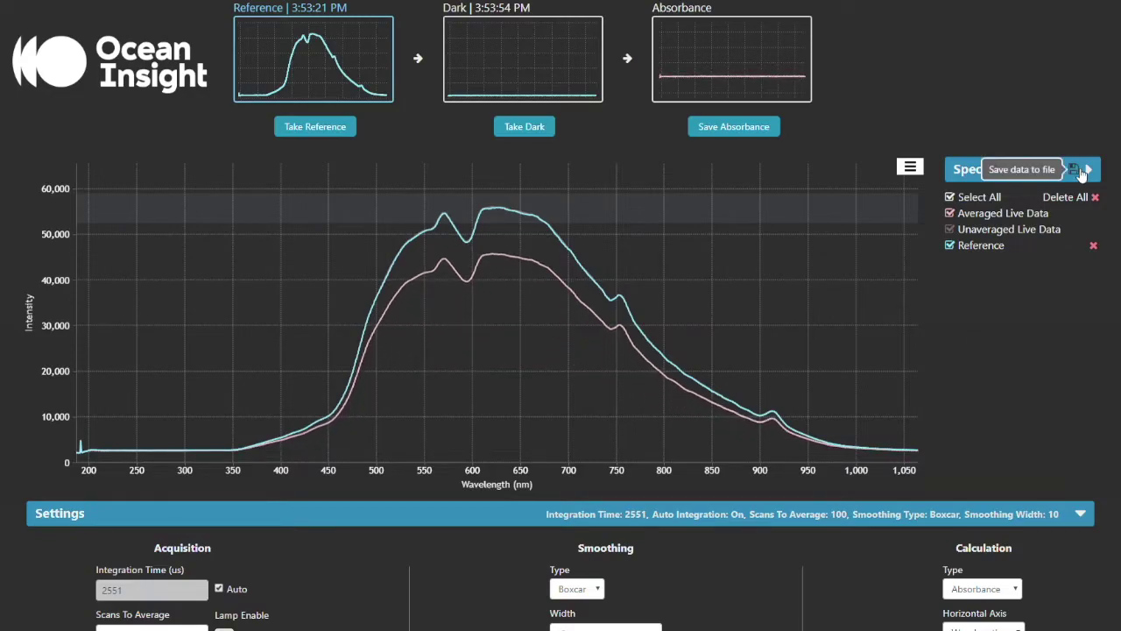
{"action": "left_click", "coordinate": [743, 90]}
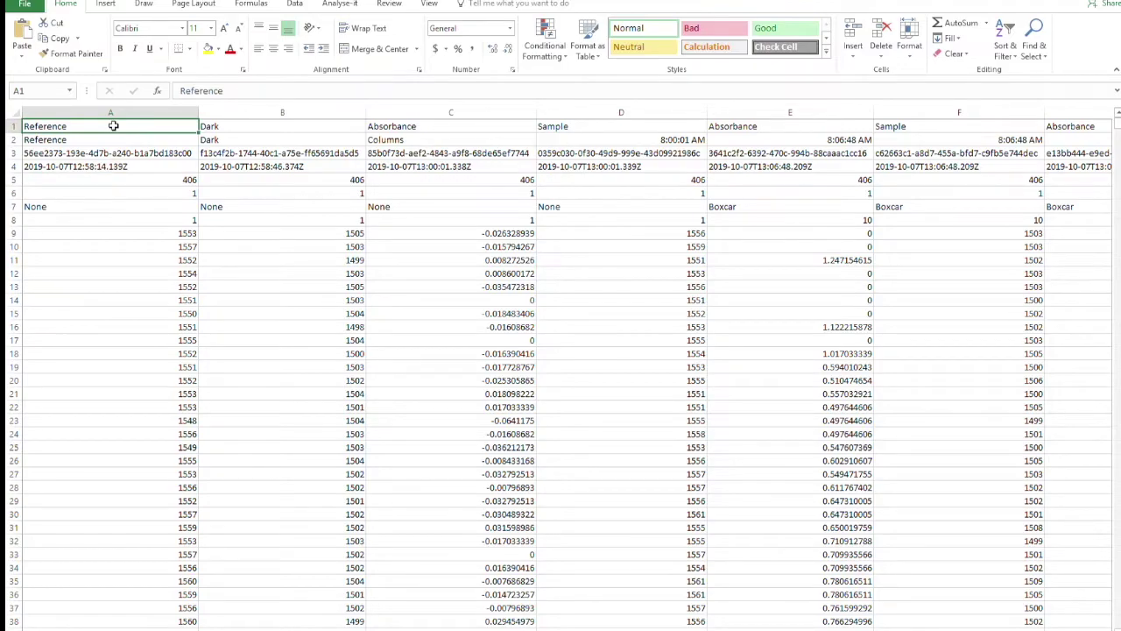
{"action": "key", "text": "Right"}
{"action": "key", "text": "Right"}
{"action": "key", "text": "Right"}
{"action": "key", "text": "Right"}
{"action": "key", "text": "Right"}
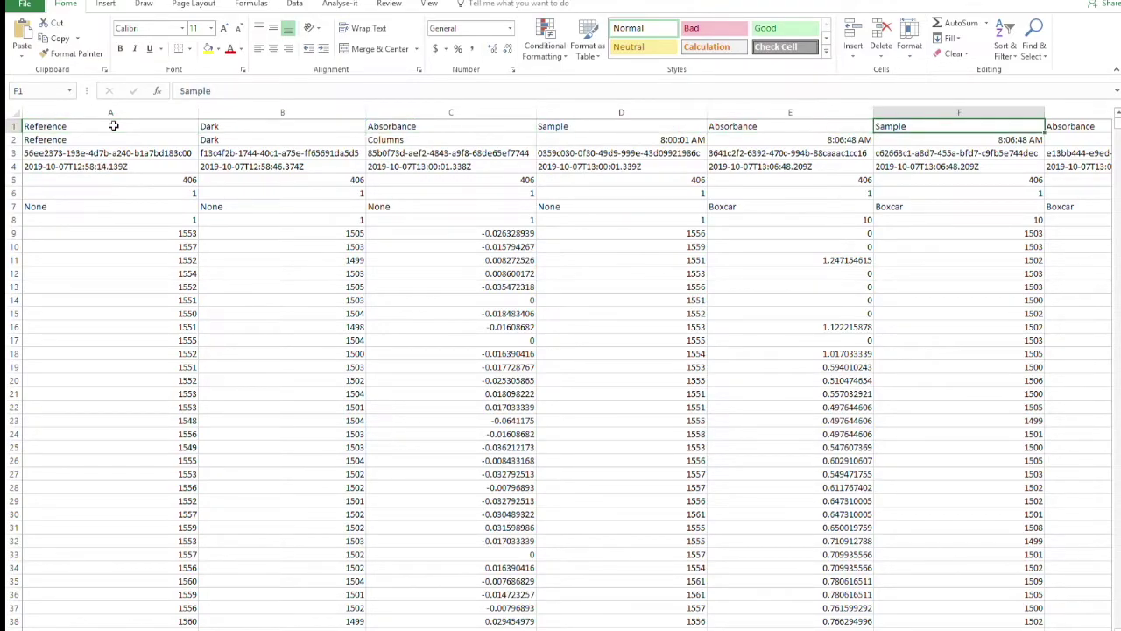
{"action": "scroll", "coordinate": [568, 368], "scroll_direction": "right", "scroll_amount": 2}
{"action": "scroll", "coordinate": [568, 367], "scroll_direction": "right", "scroll_amount": 2}
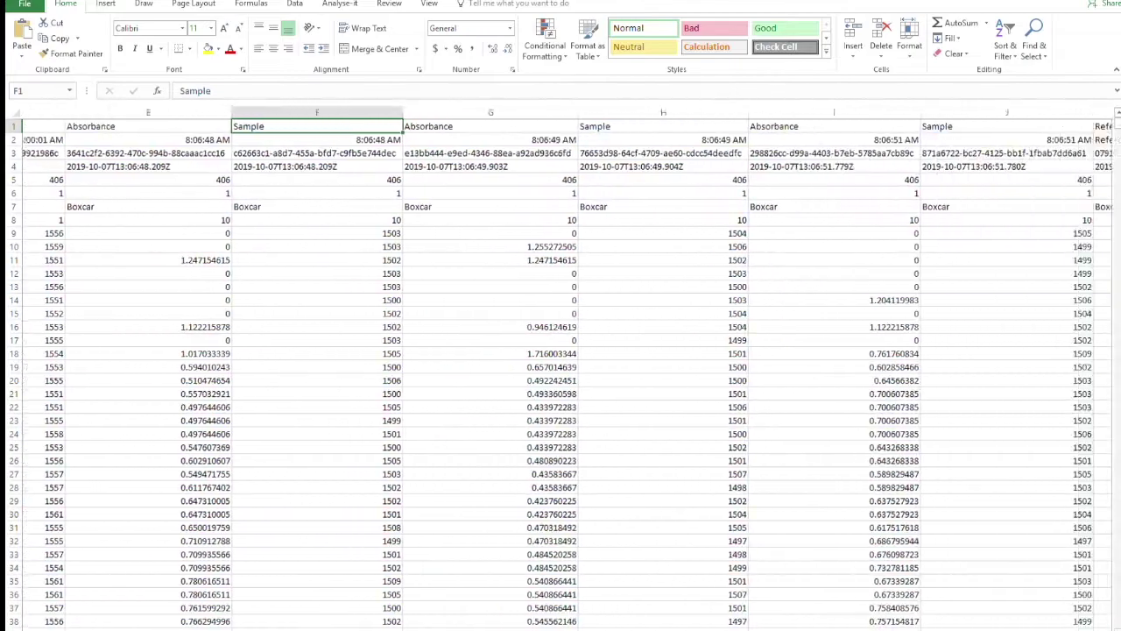
{"action": "scroll", "coordinate": [567, 368], "scroll_direction": "right", "scroll_amount": 2}
{"action": "scroll", "coordinate": [568, 368], "scroll_direction": "right", "scroll_amount": 1}
{"action": "scroll", "coordinate": [849, 192], "scroll_direction": "right", "scroll_amount": 1}
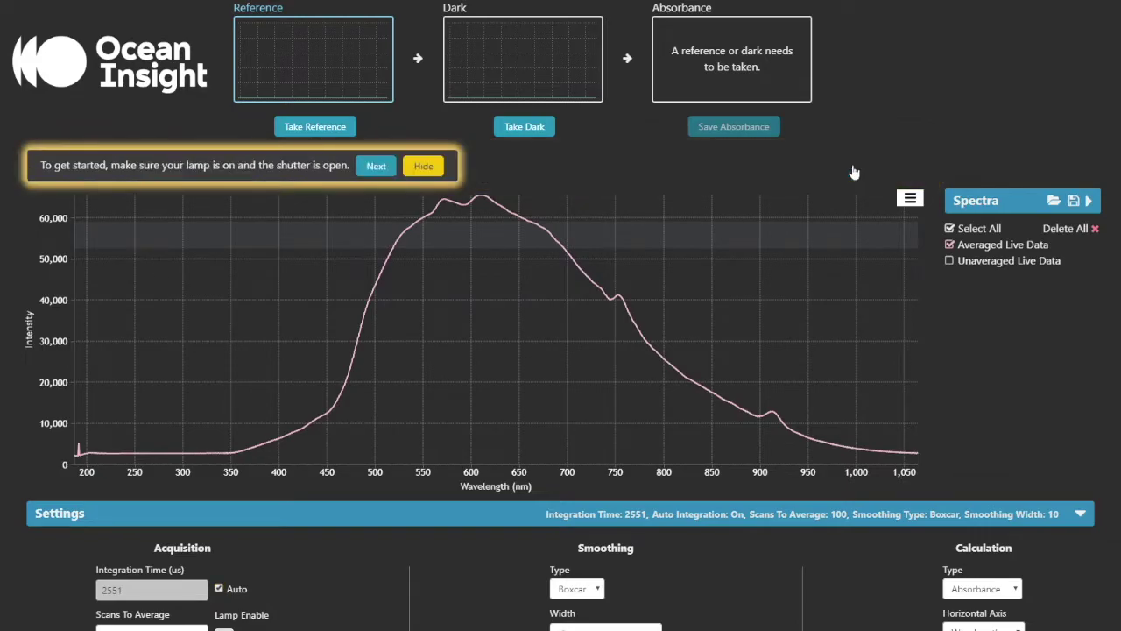
Advance the tutorial to the reference step and save a reference spectrum.
{"action": "left_click", "coordinate": [376, 165]}
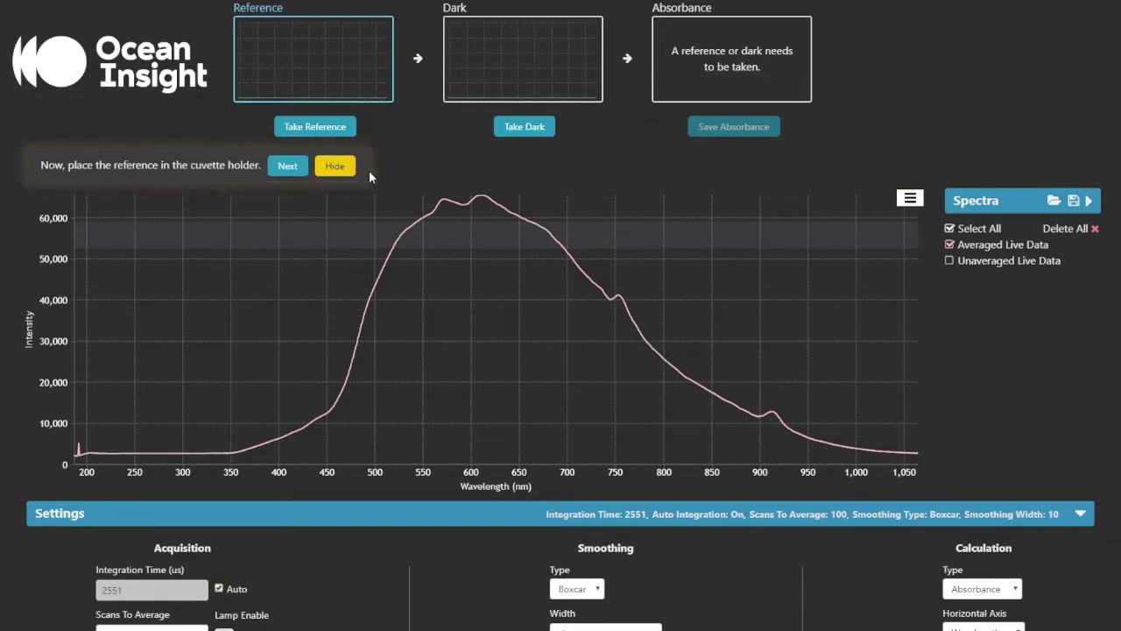
{"action": "left_click", "coordinate": [292, 169]}
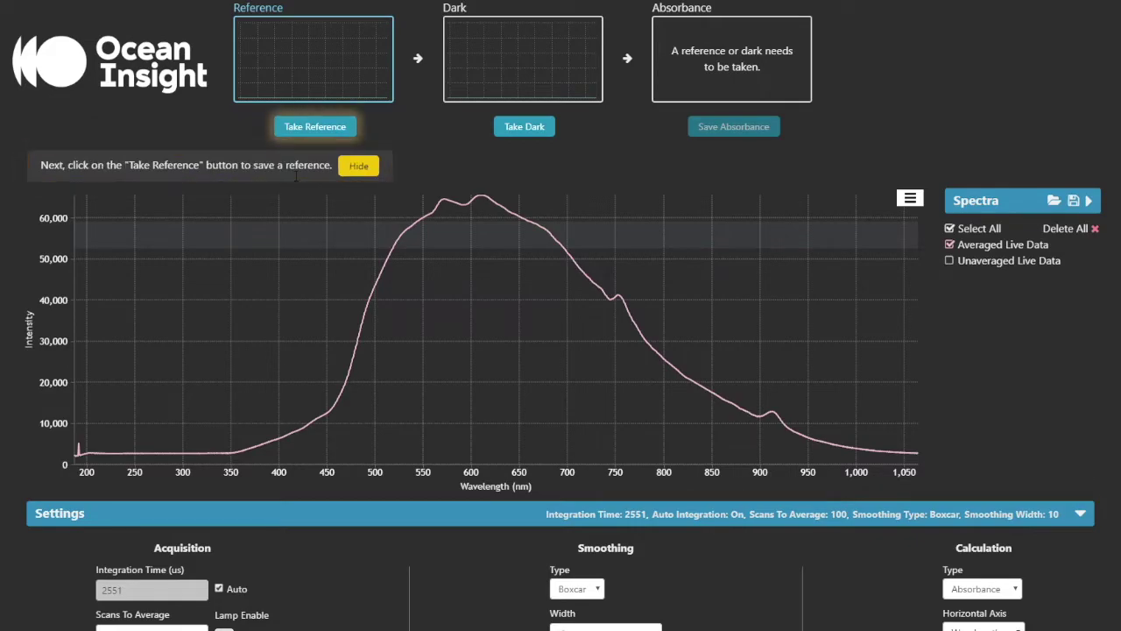
{"action": "left_click", "coordinate": [300, 136]}
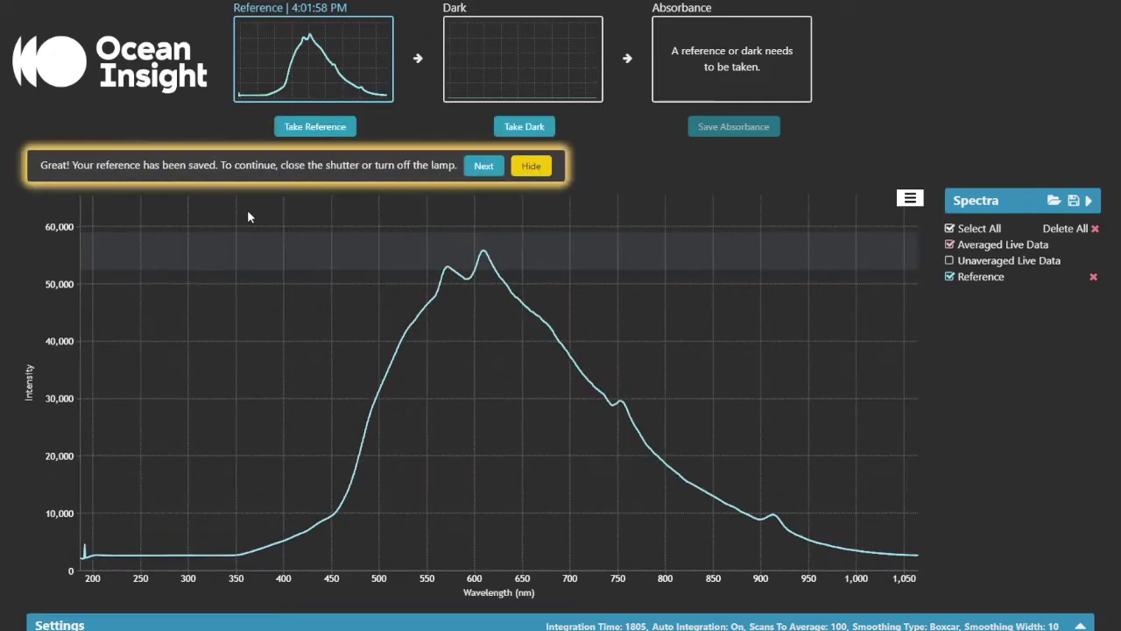
Save the tutorial's dark spectrum and advance to sample placement.
{"action": "left_click", "coordinate": [471, 168]}
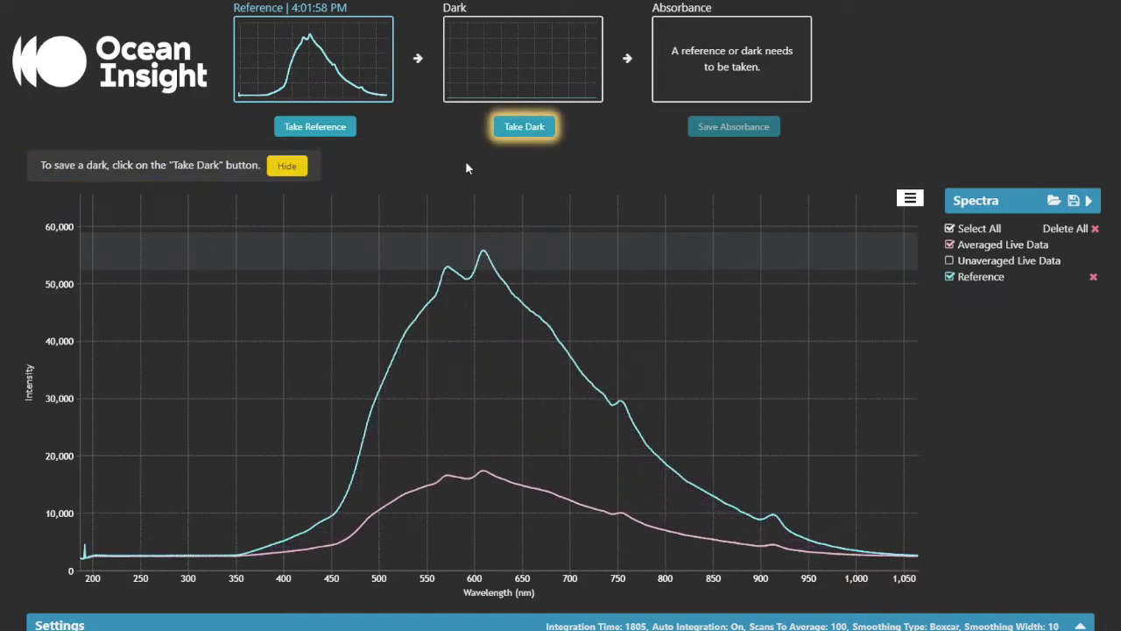
{"action": "left_click", "coordinate": [529, 126]}
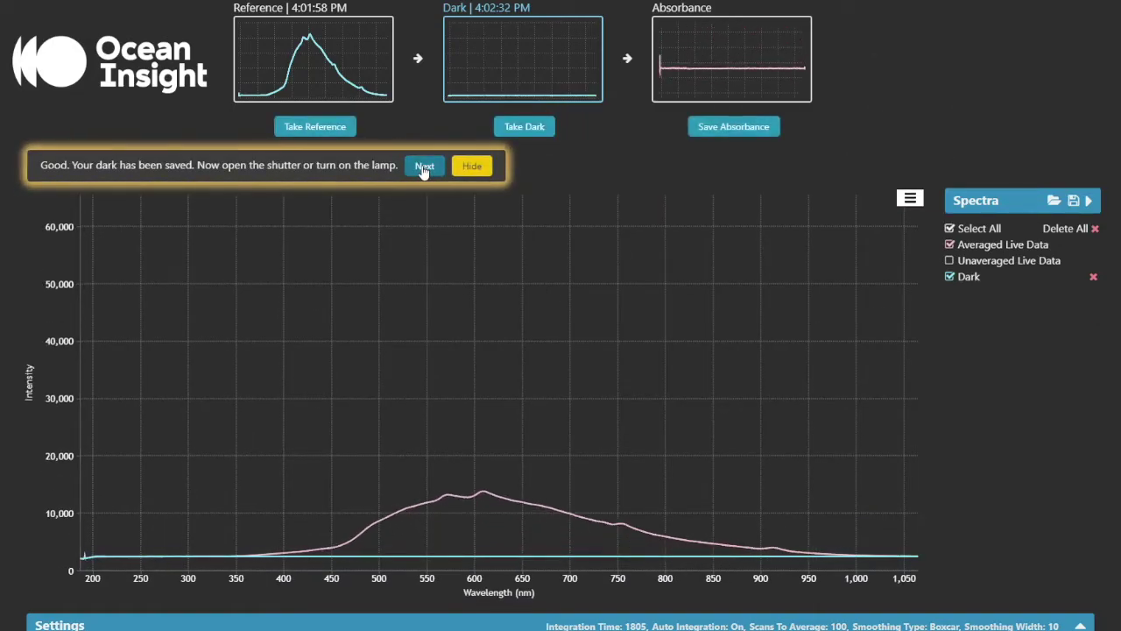
{"action": "left_click", "coordinate": [424, 167]}
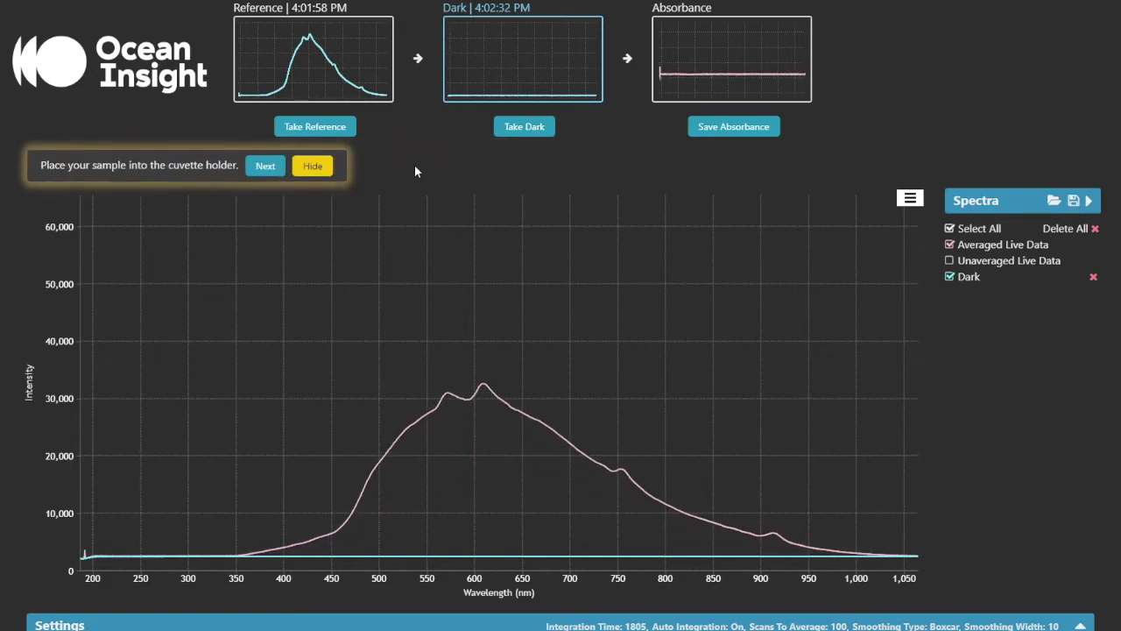